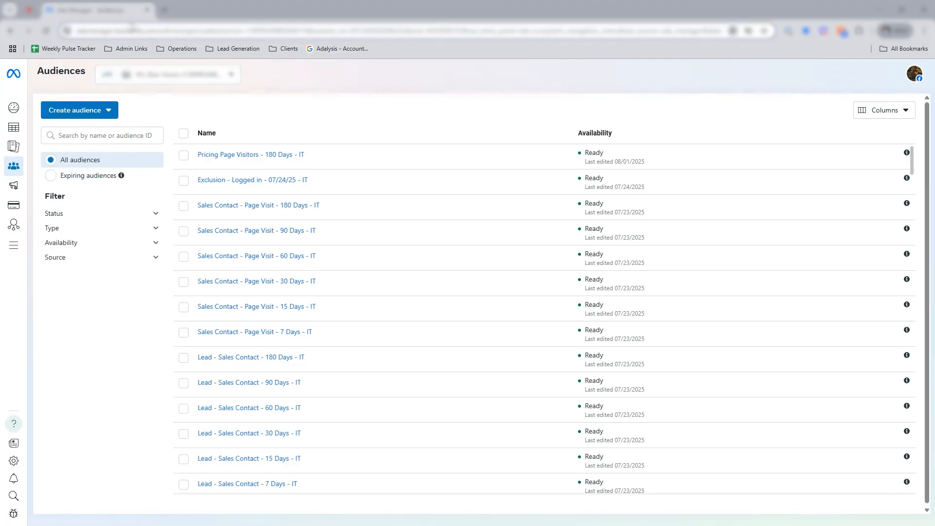
# Step: Open the Audiences page and start a new custom audience with Website as its source
pyautogui.moveTo(21, 171)
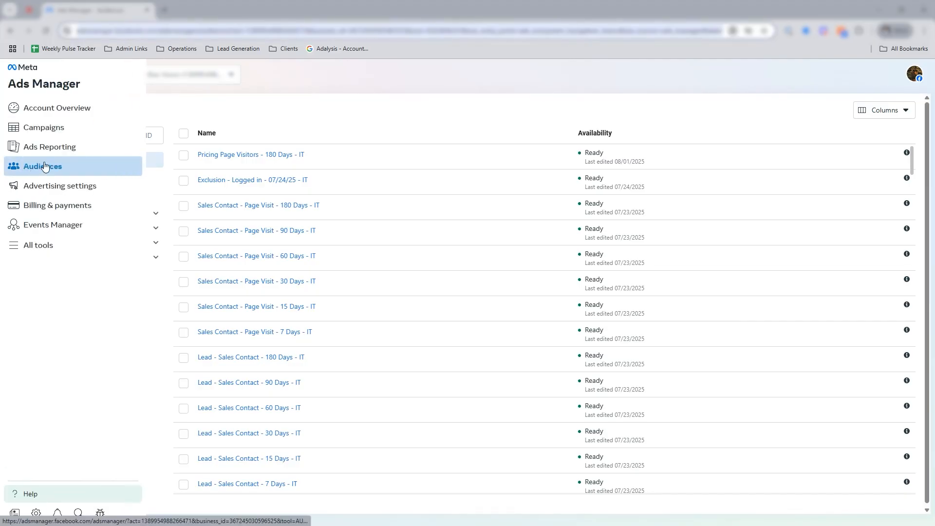
pyautogui.click(69, 169)
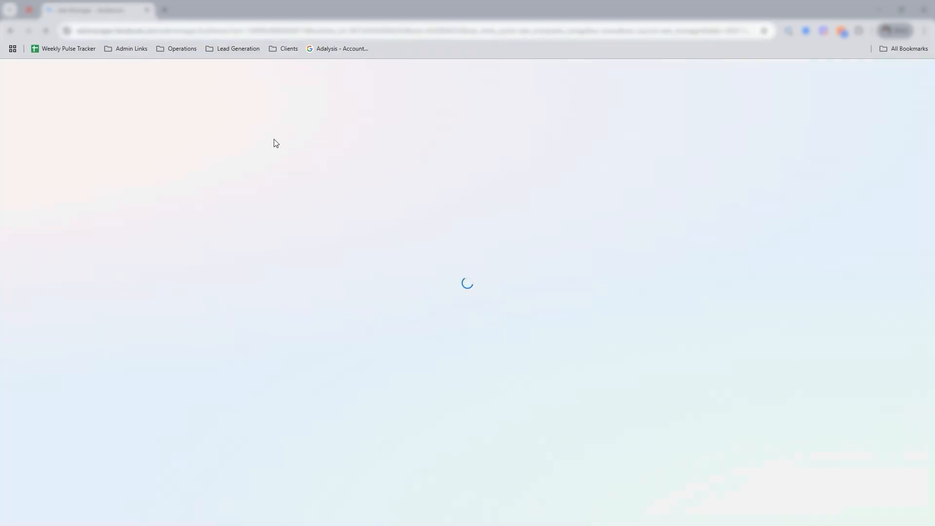
pyautogui.click(101, 112)
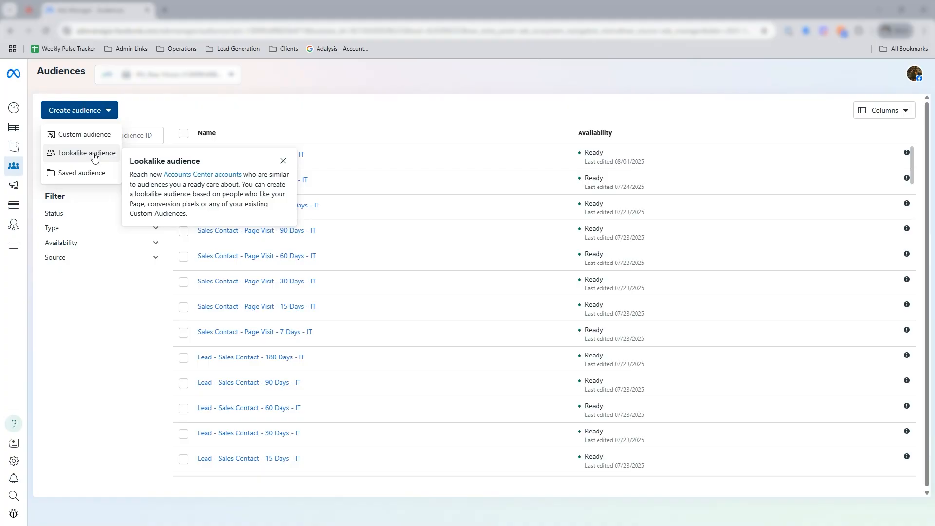
pyautogui.click(84, 135)
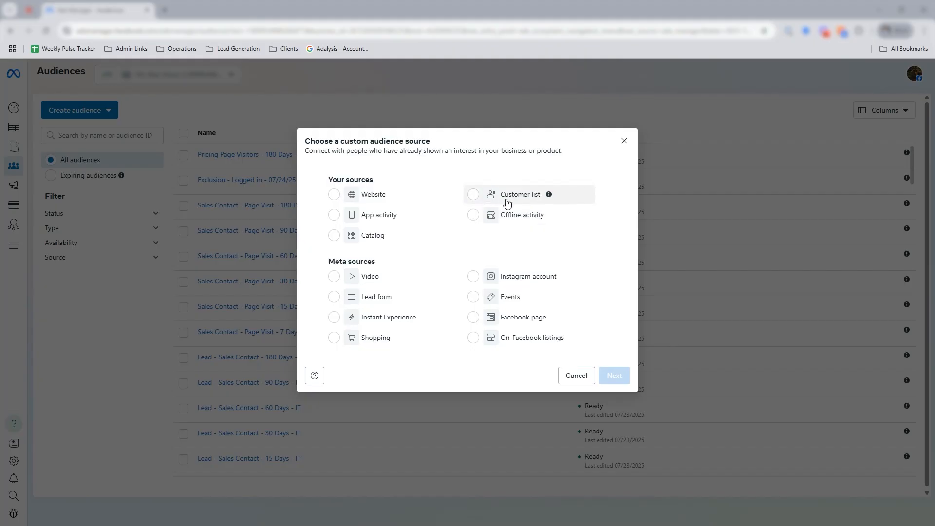
pyautogui.click(336, 197)
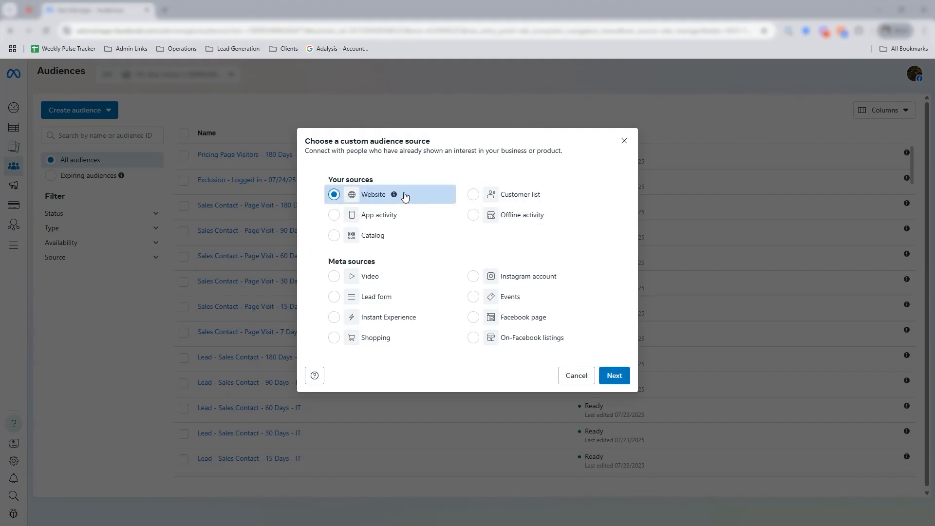
pyautogui.click(612, 380)
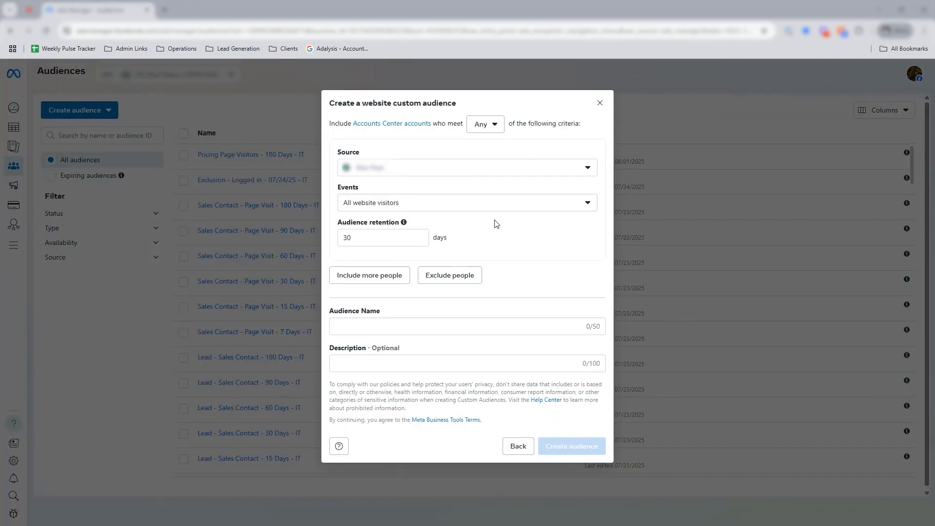
# Step: Set the website audience's event to People who visited specific web pages and inspect the retention and URL value fields
pyautogui.doubleClick(372, 240)
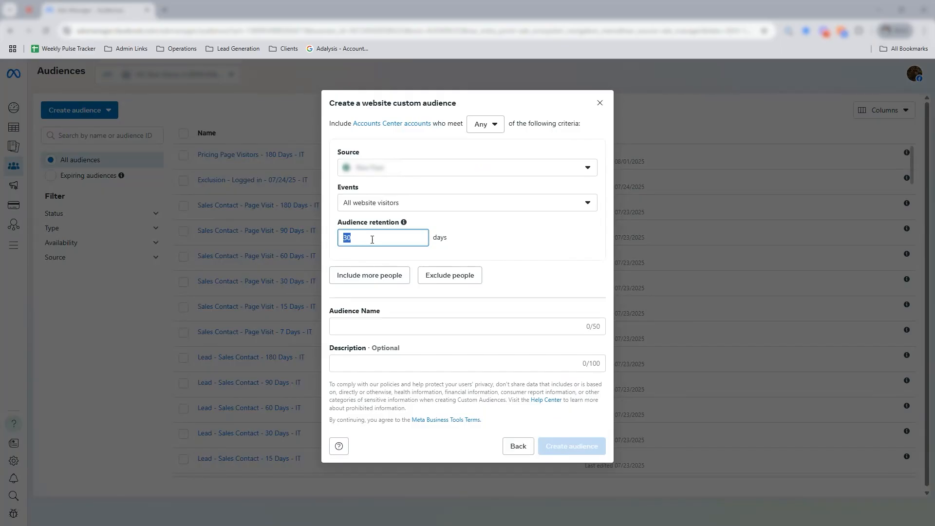
pyautogui.click(424, 226)
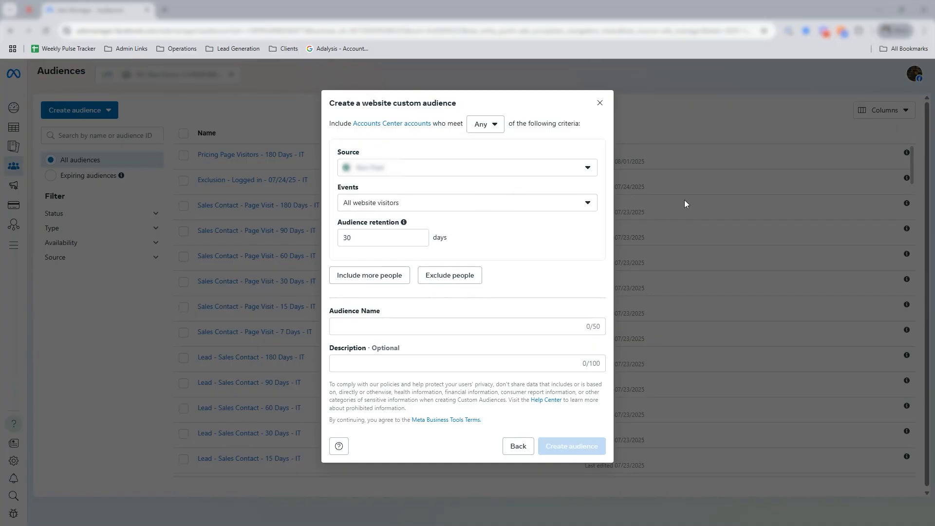
pyautogui.click(588, 204)
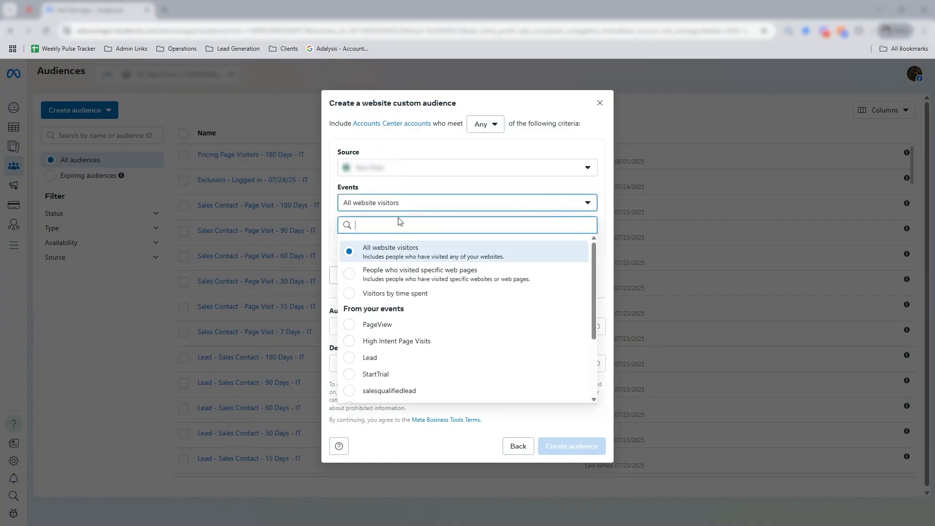
pyautogui.click(429, 272)
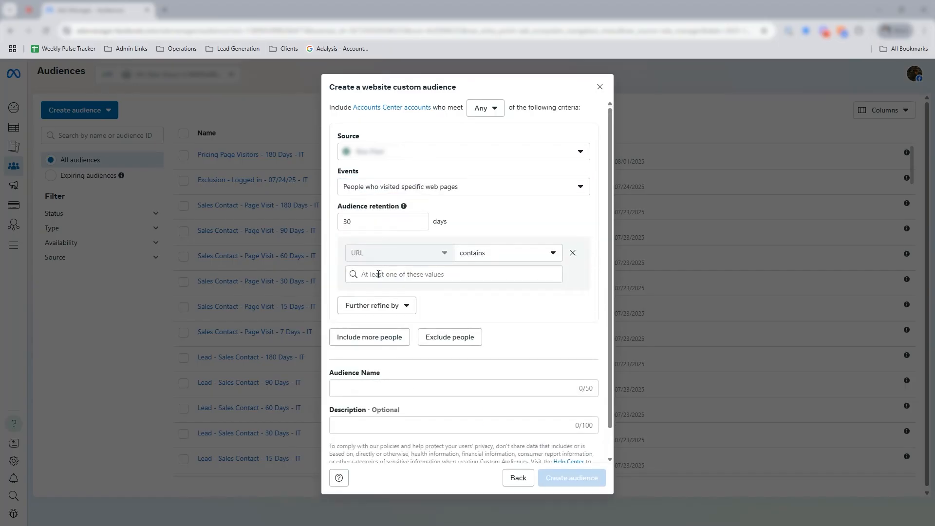
pyautogui.doubleClick(385, 223)
pyautogui.click(464, 273)
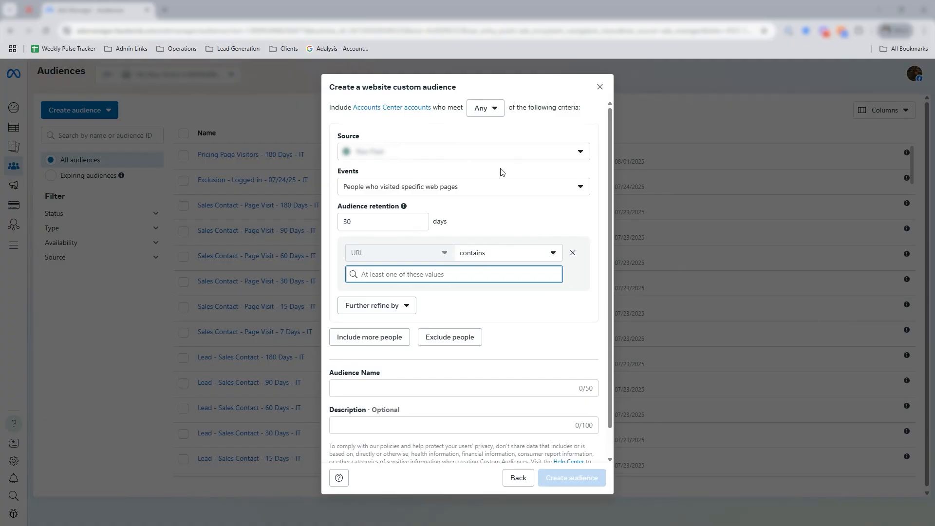
# Step: Switch the website audience's event to Visitors by time spent and review the available percentile options
pyautogui.click(473, 191)
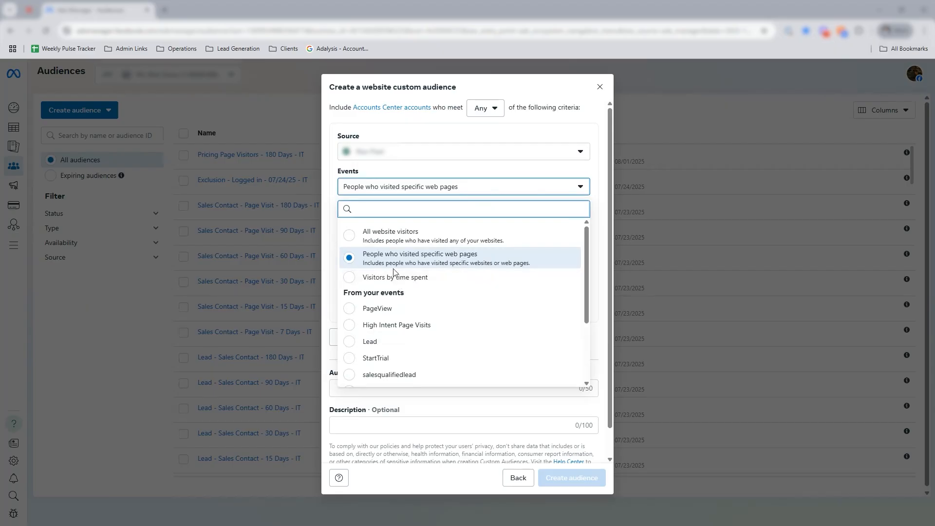
pyautogui.click(398, 279)
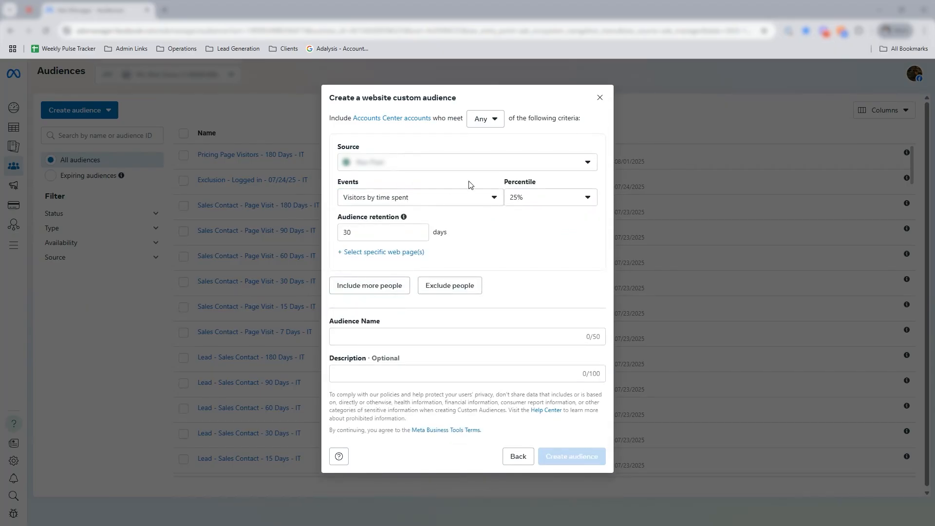
pyautogui.click(485, 205)
pyautogui.click(551, 202)
pyautogui.click(568, 198)
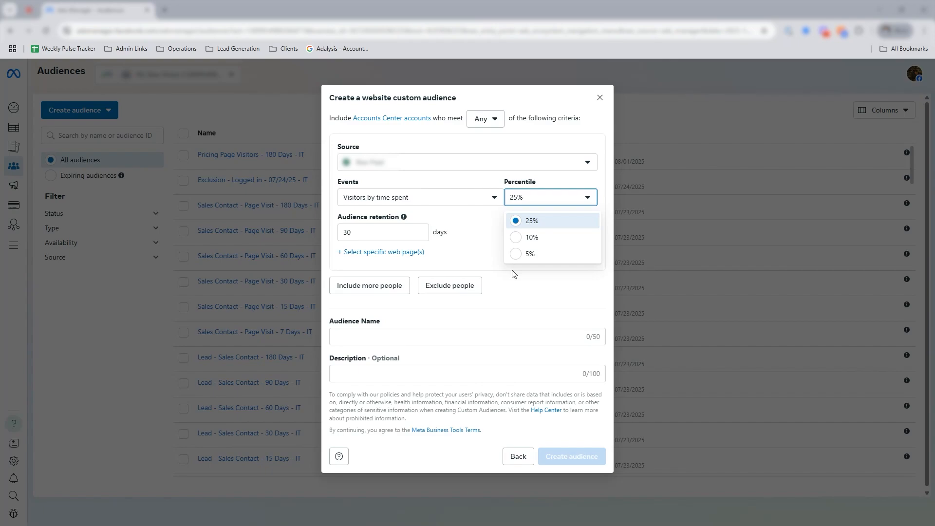
pyautogui.click(479, 131)
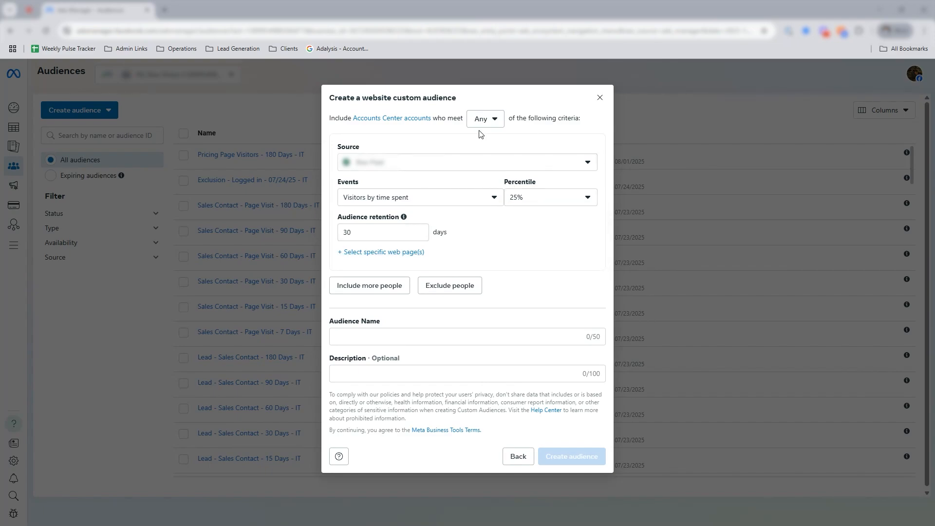
# Step: Set the website audience's event to StartTrial, then leave the form and return to the custom audience source selection
pyautogui.click(416, 197)
pyautogui.scroll(-2, 395, 263)
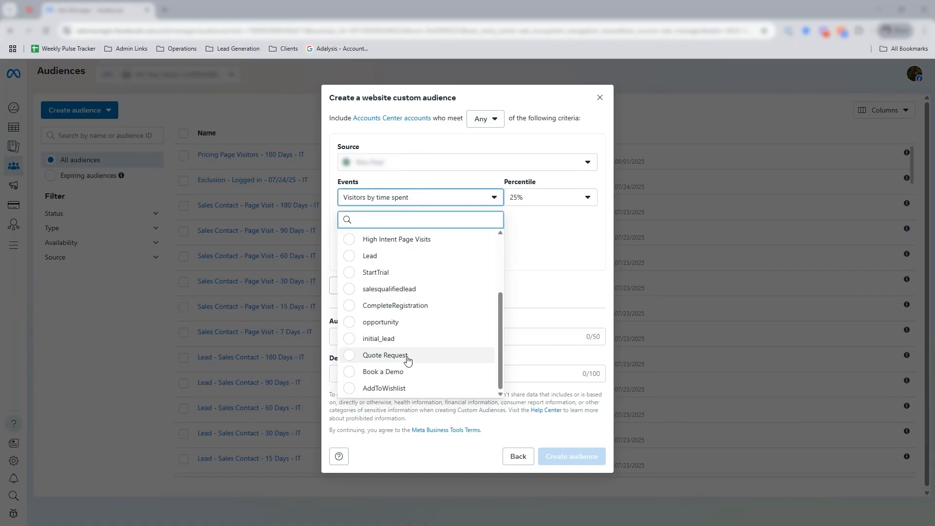
pyautogui.click(354, 275)
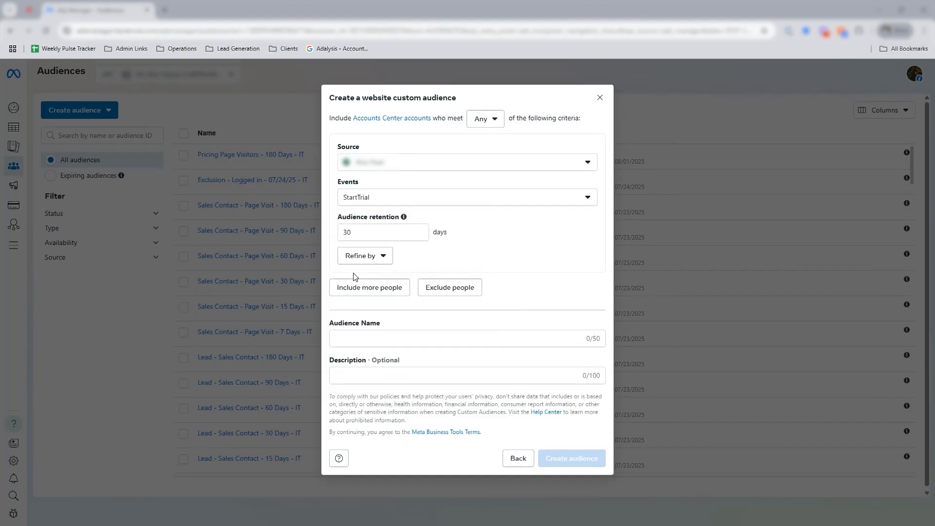
pyautogui.click(392, 230)
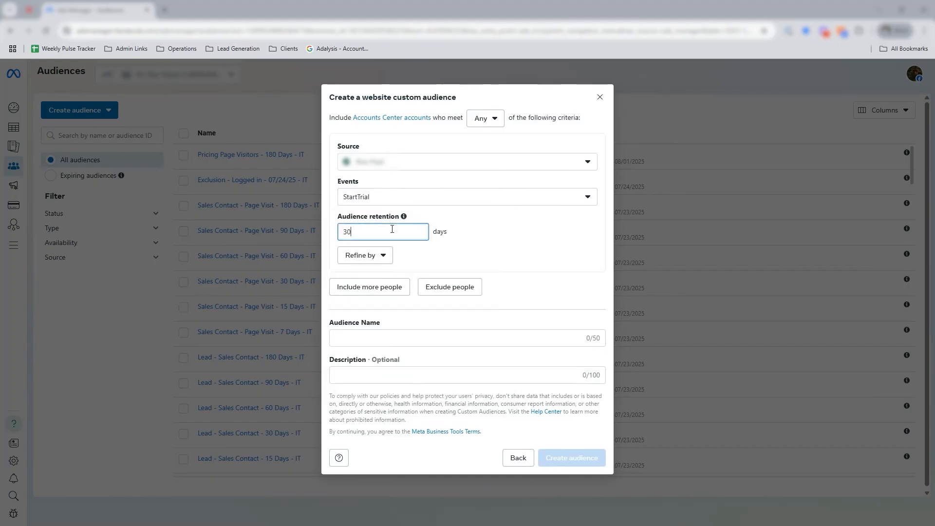
pyautogui.doubleClick(392, 230)
pyautogui.click(483, 247)
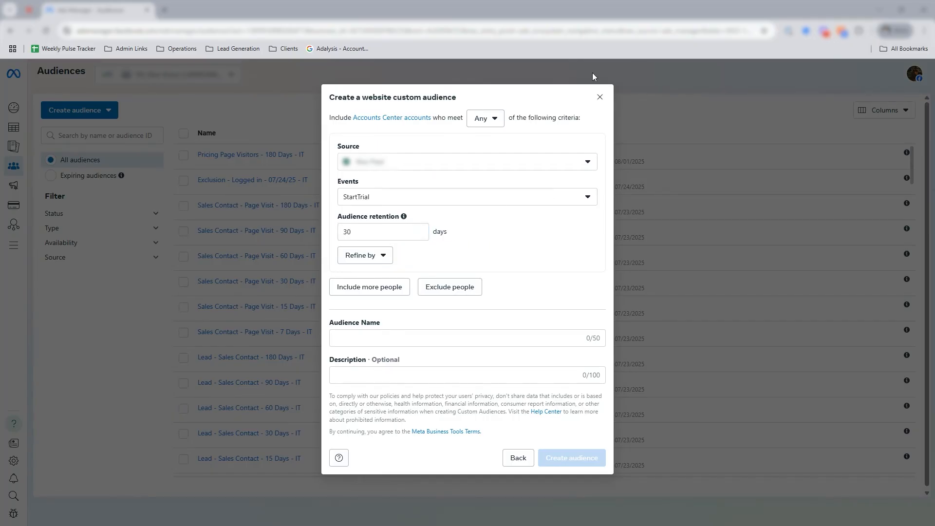
pyautogui.click(600, 97)
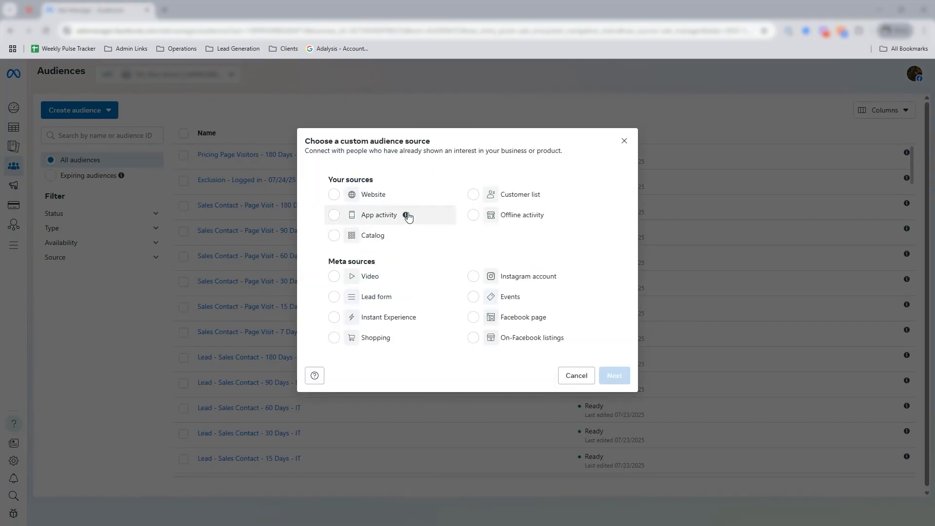
# Step: Choose Offline activity as the audience source, review its list of events, and return to the source selection
pyautogui.click(519, 201)
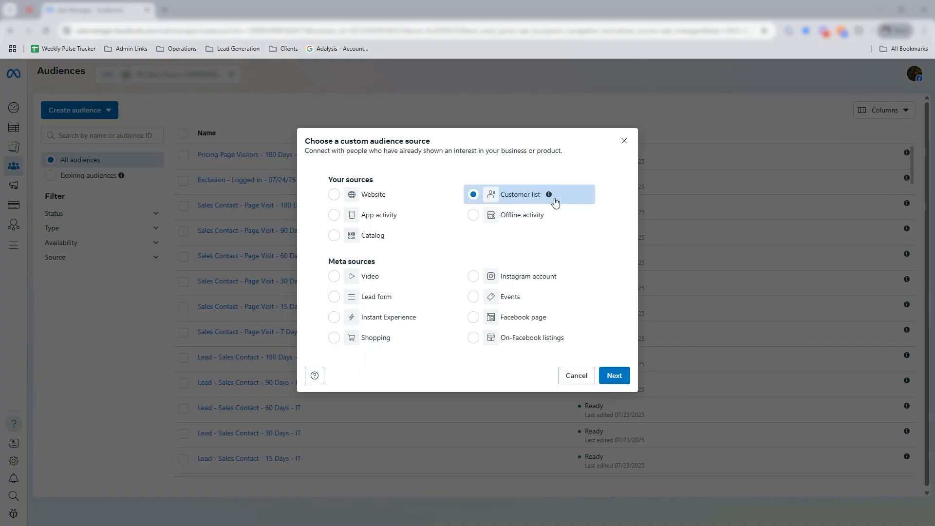
pyautogui.moveTo(550, 199)
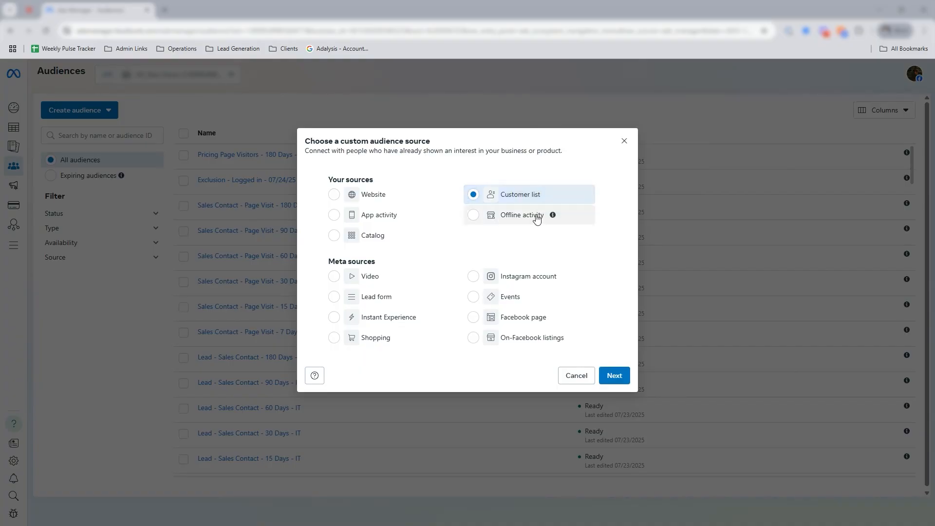
pyautogui.click(472, 215)
pyautogui.click(623, 376)
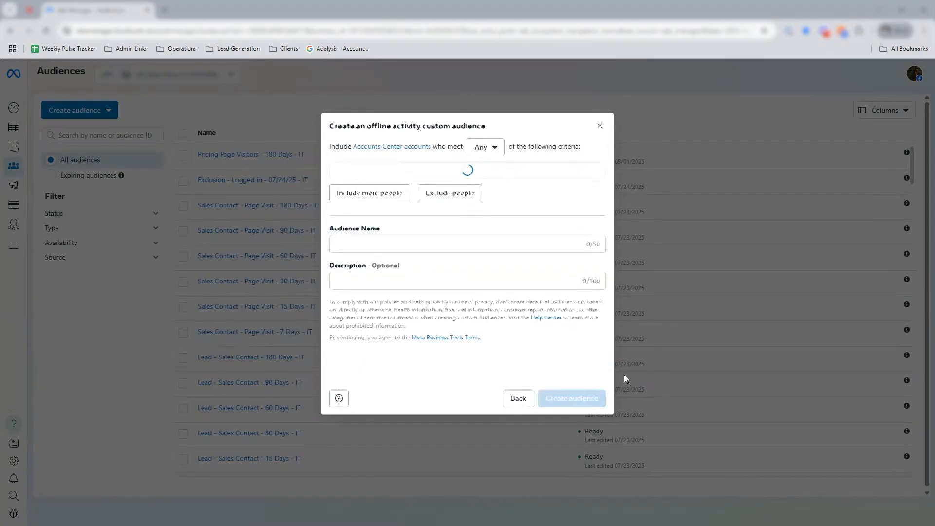
pyautogui.click(398, 202)
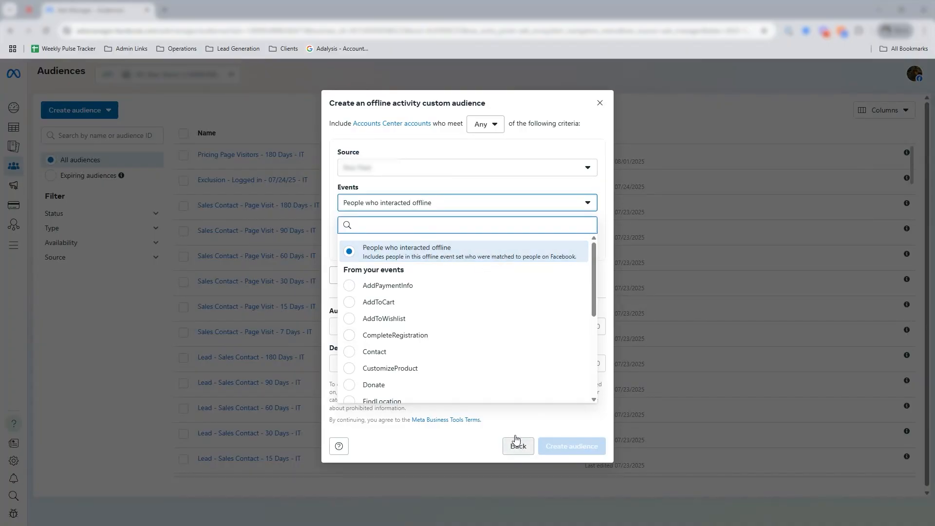
pyautogui.scroll(-5, 526, 365)
pyautogui.scroll(5, 502, 372)
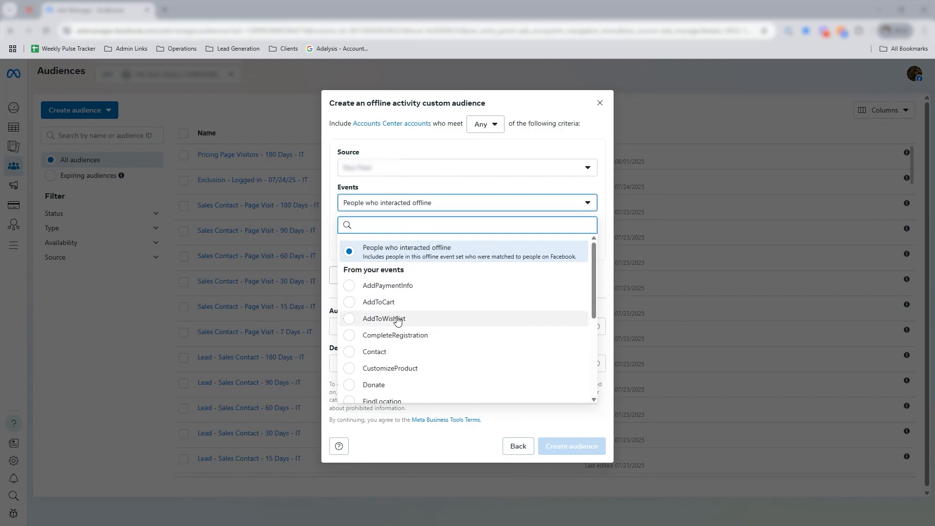
pyautogui.click(518, 446)
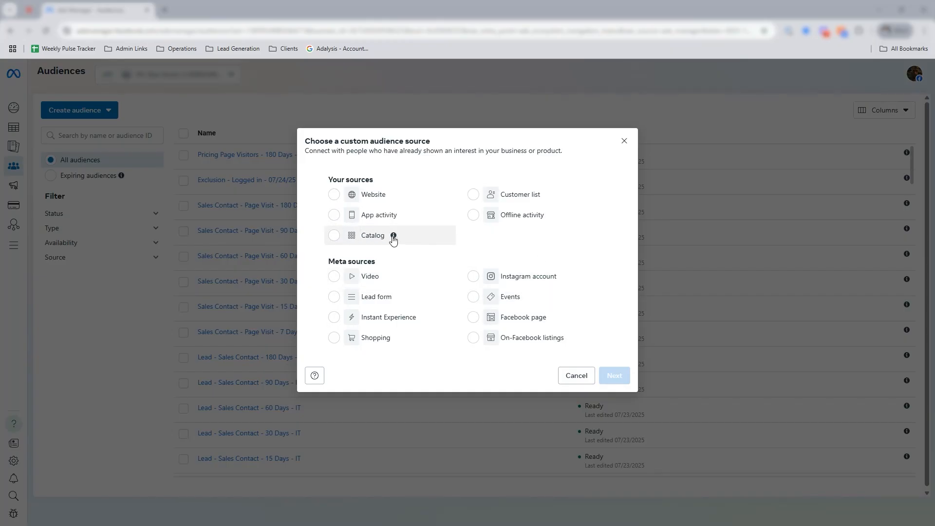
# Step: Choose Video as the audience source, review its engagement types, and return to the source selection
pyautogui.moveTo(385, 239)
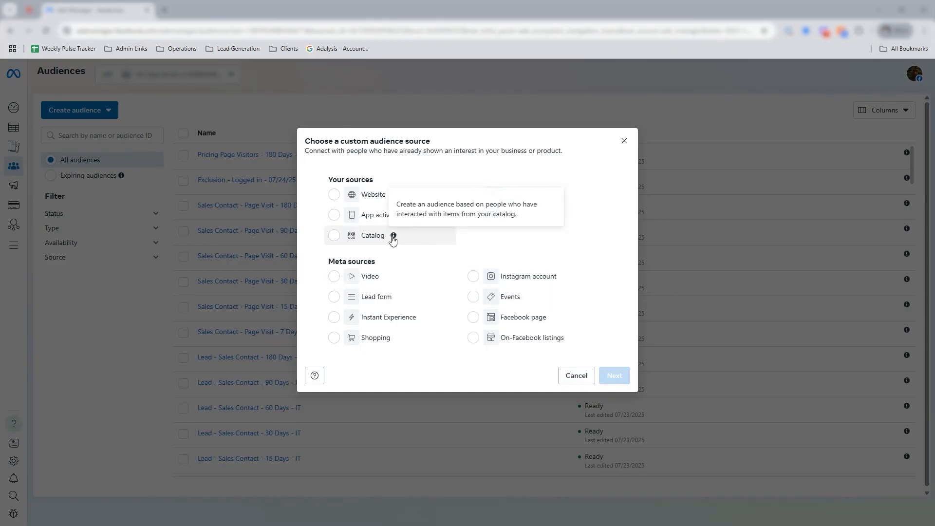
pyautogui.click(365, 282)
pyautogui.click(615, 376)
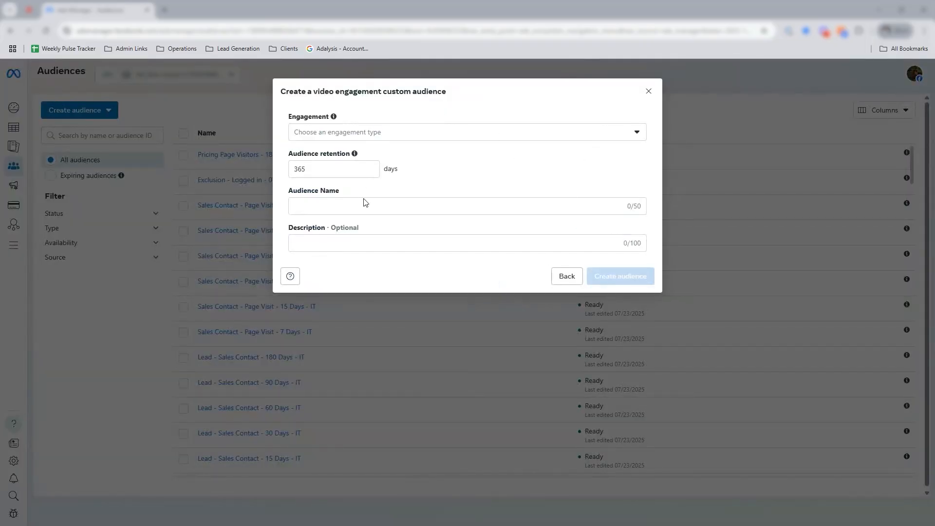
pyautogui.click(391, 129)
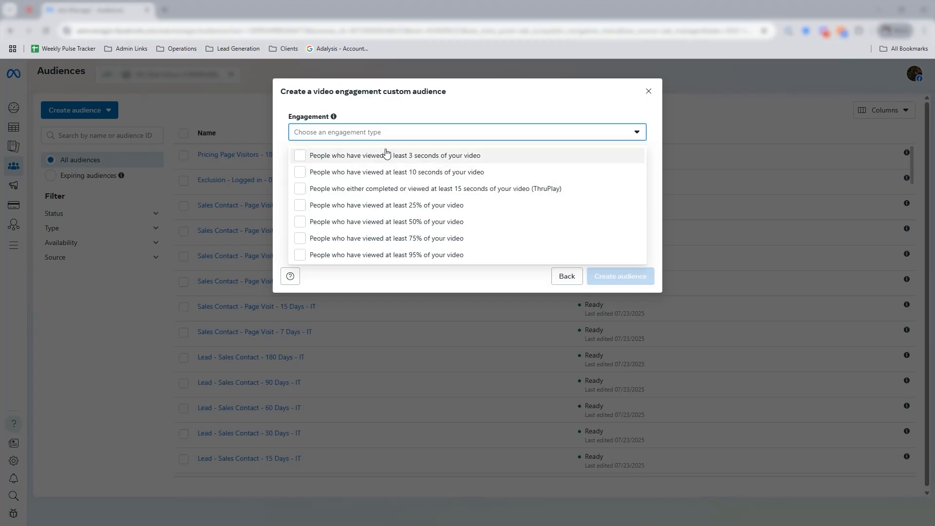
pyautogui.click(487, 274)
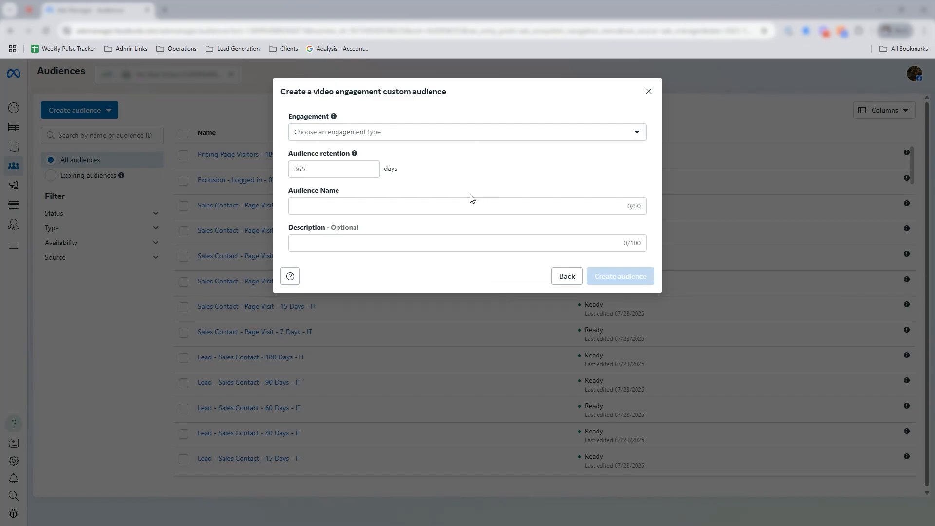
pyautogui.click(567, 276)
# Step: Choose Lead form as the audience source and review its lead form list and audience retention setting
pyautogui.click(342, 299)
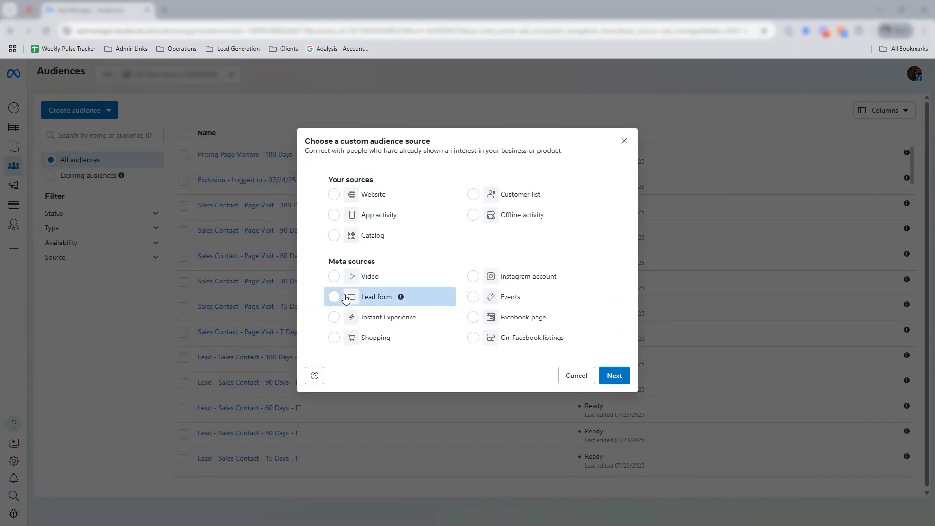
pyautogui.click(614, 375)
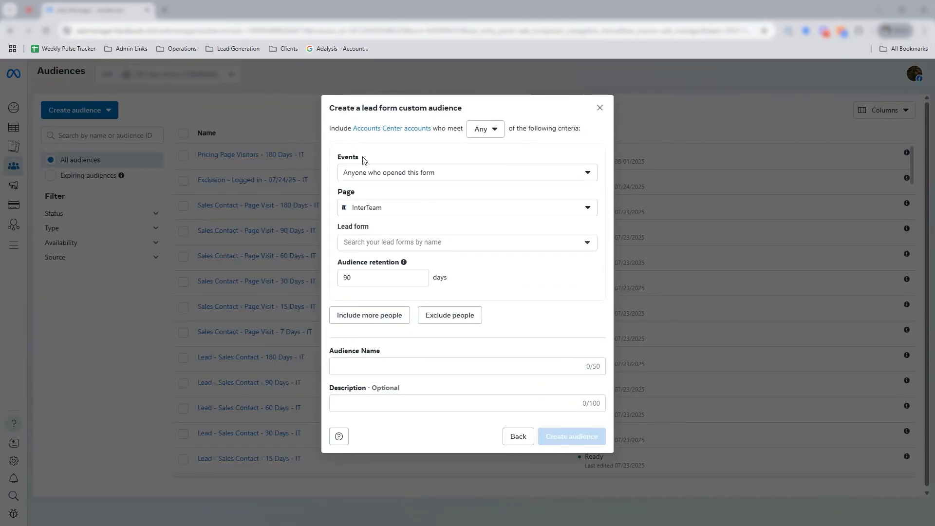
pyautogui.click(419, 241)
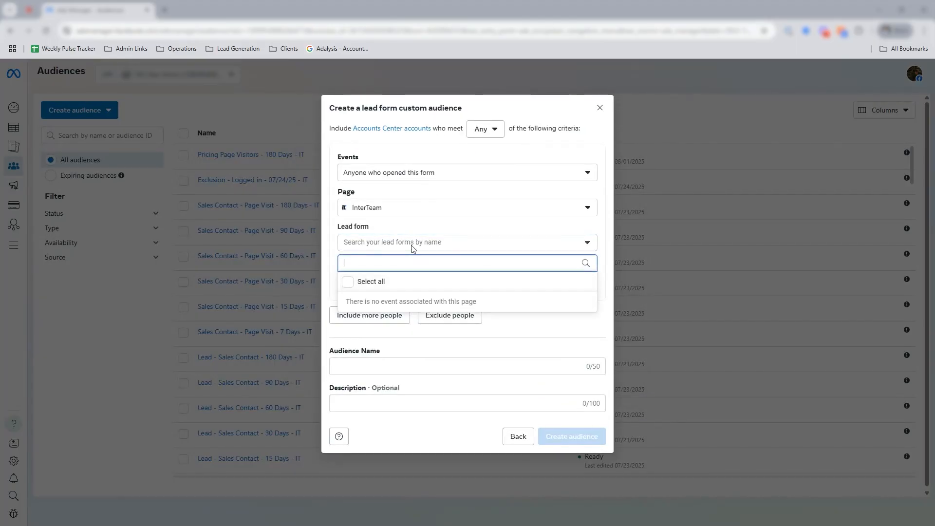
pyautogui.click(411, 254)
pyautogui.click(408, 280)
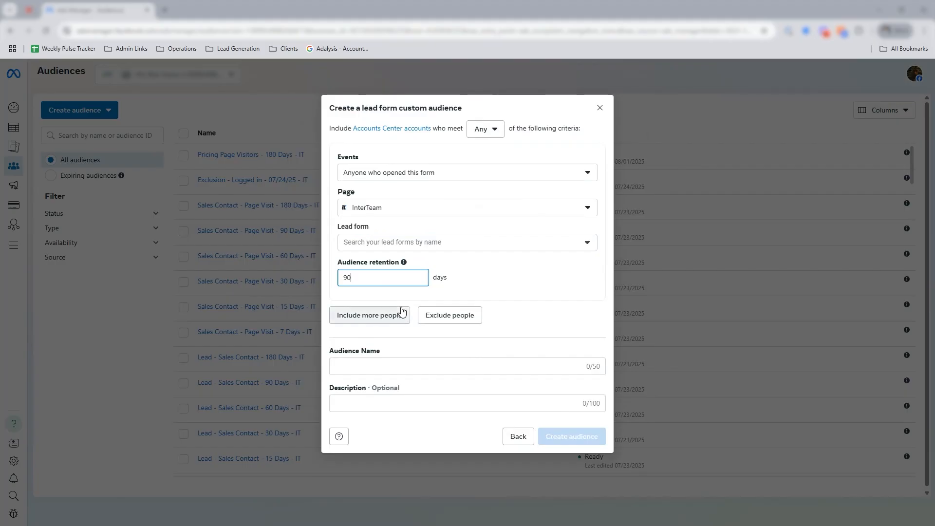
# Step: Set the lead form event to accounts that opened but didn't submit, select all lead forms, and return to the source selection
pyautogui.click(385, 173)
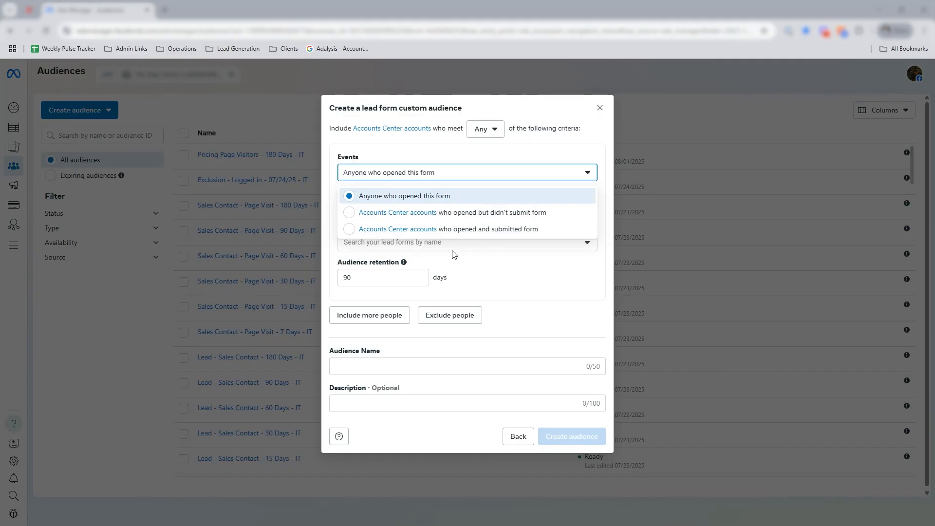
pyautogui.click(497, 213)
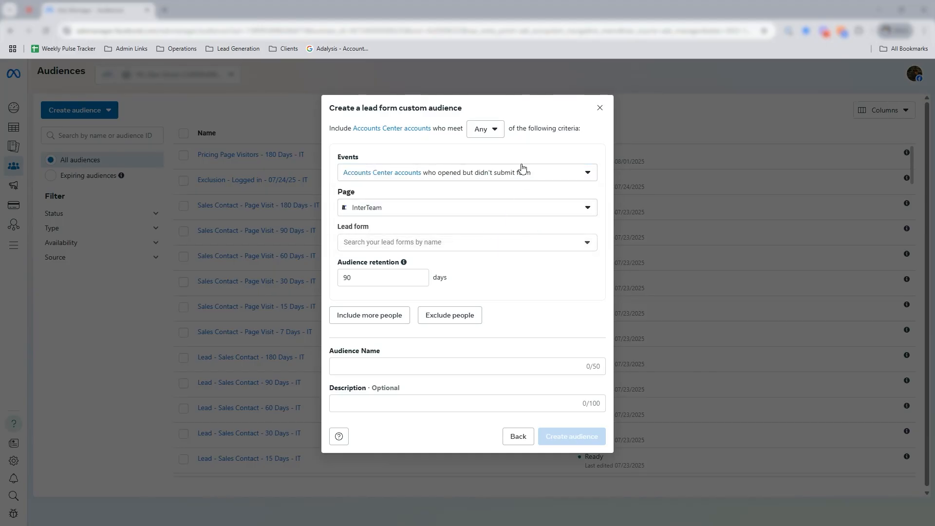
pyautogui.click(535, 244)
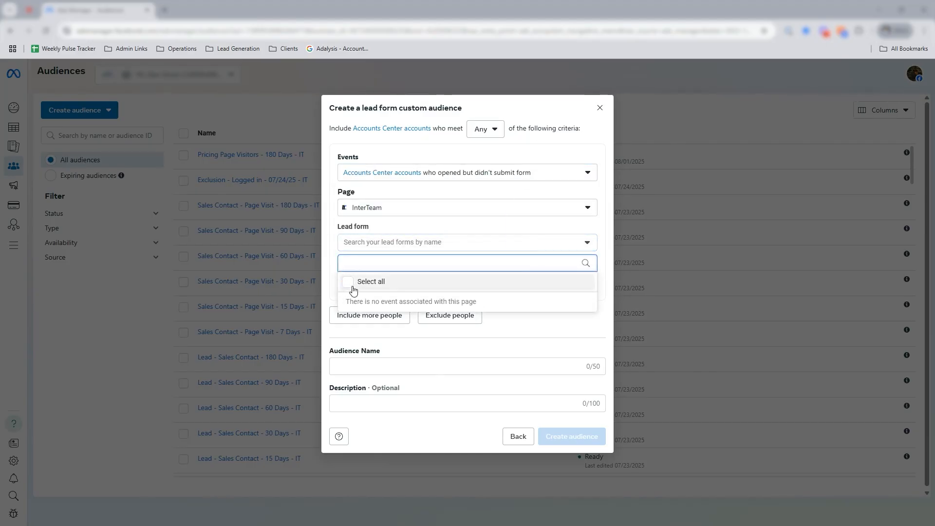
pyautogui.click(469, 389)
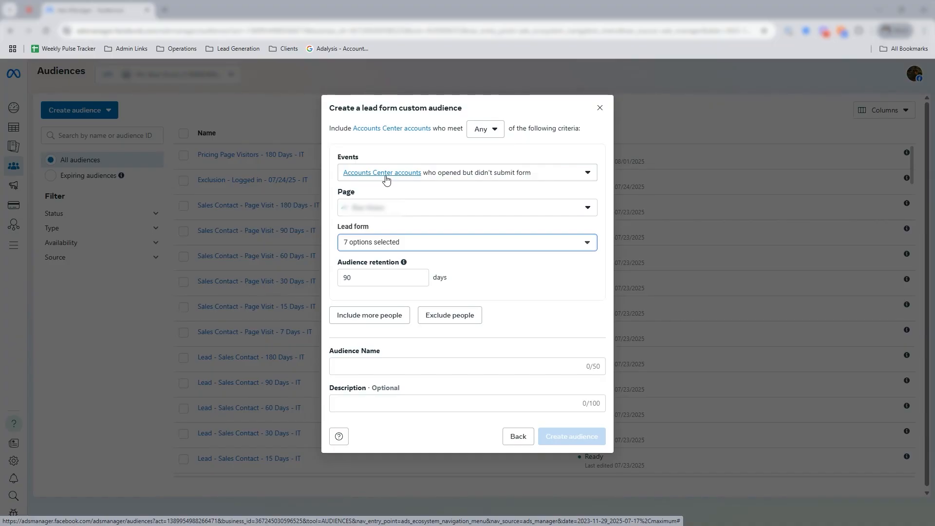
pyautogui.click(530, 440)
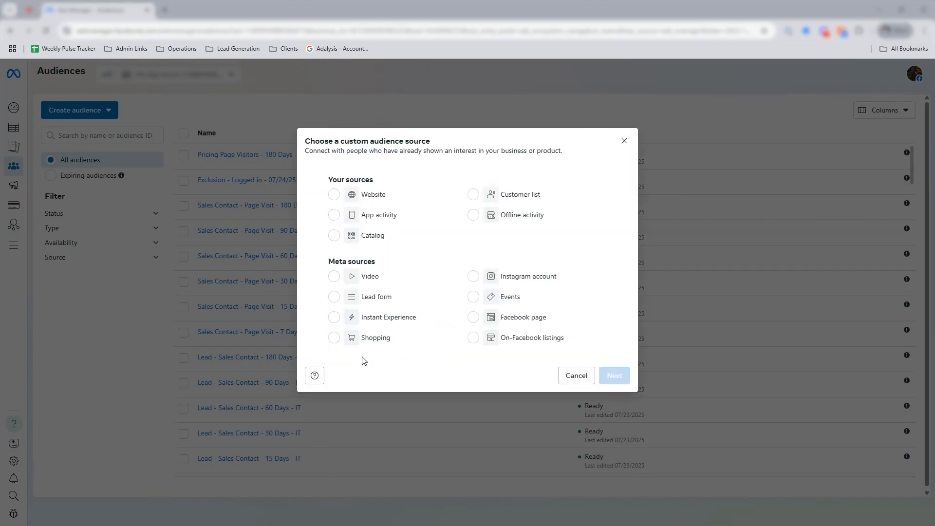
# Step: Choose Instagram account as the audience source and review its list of events
pyautogui.rightClick(584, 303)
pyautogui.click(486, 232)
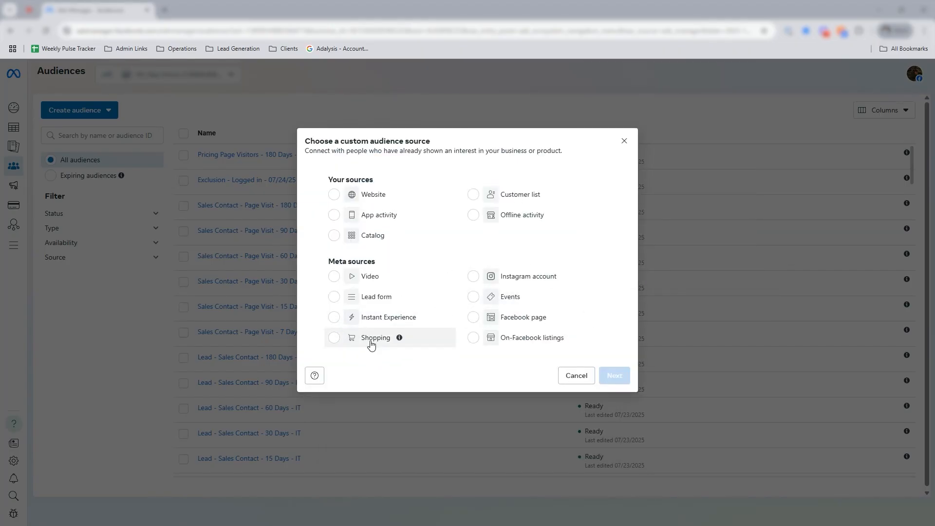
pyautogui.click(531, 337)
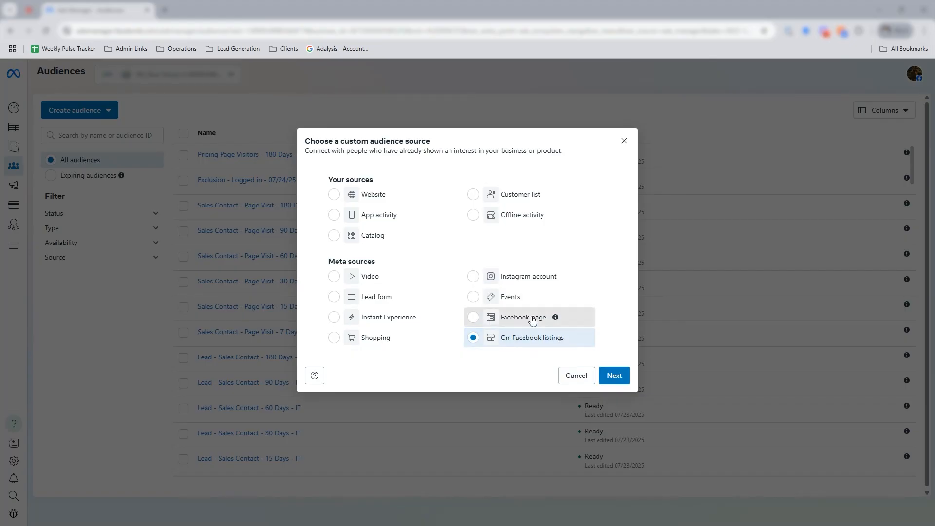
pyautogui.click(535, 319)
pyautogui.click(526, 276)
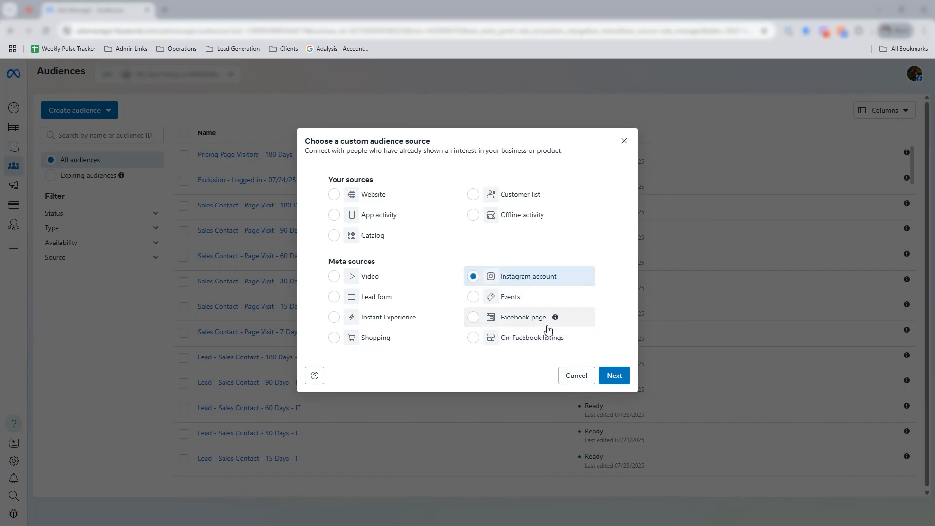
pyautogui.click(616, 380)
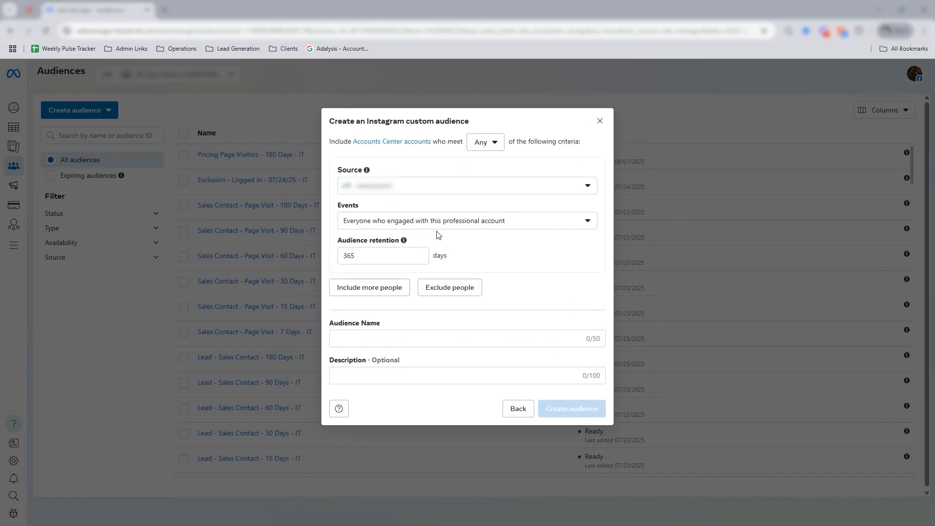
pyautogui.click(490, 225)
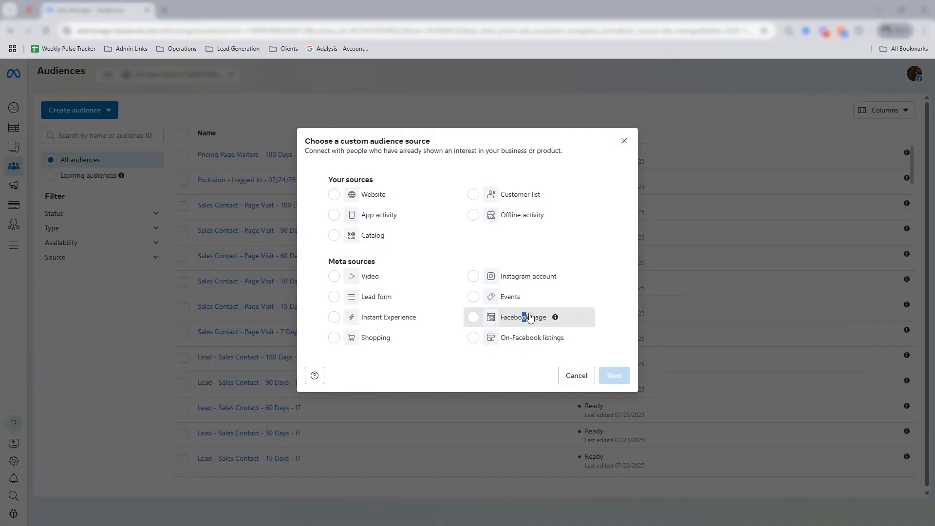
# Step: Leave the custom audience source selection and look at the source options in the lookalike audience form
pyautogui.moveTo(522, 317); pyautogui.dragTo(482, 371)
pyautogui.click(482, 370)
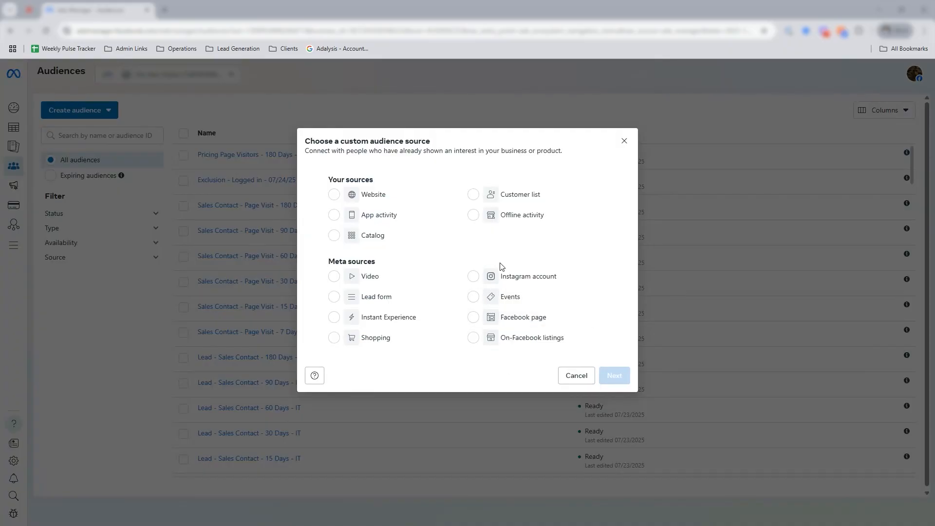
pyautogui.click(626, 142)
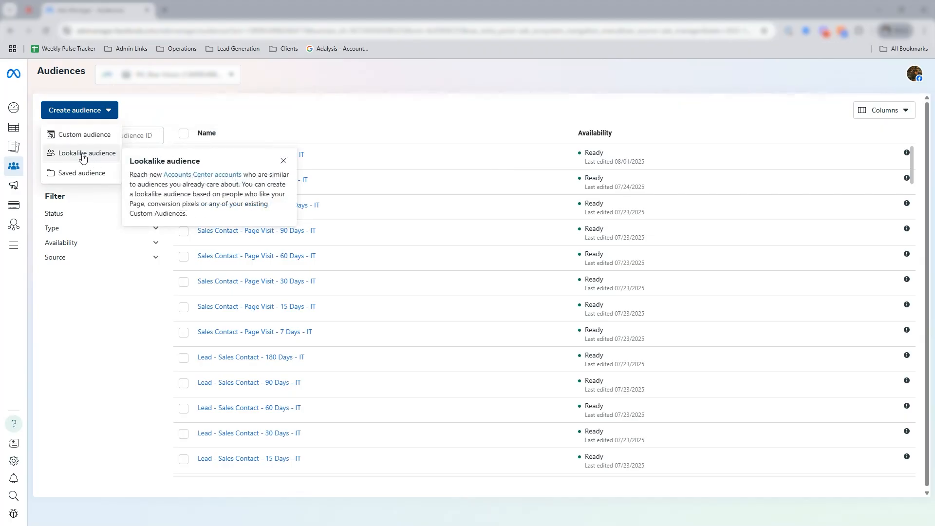
pyautogui.moveTo(86, 157)
pyautogui.mouseDown()
pyautogui.moveTo(146, 162)
pyautogui.moveTo(105, 154)
pyautogui.mouseUp()
pyautogui.click(104, 154)
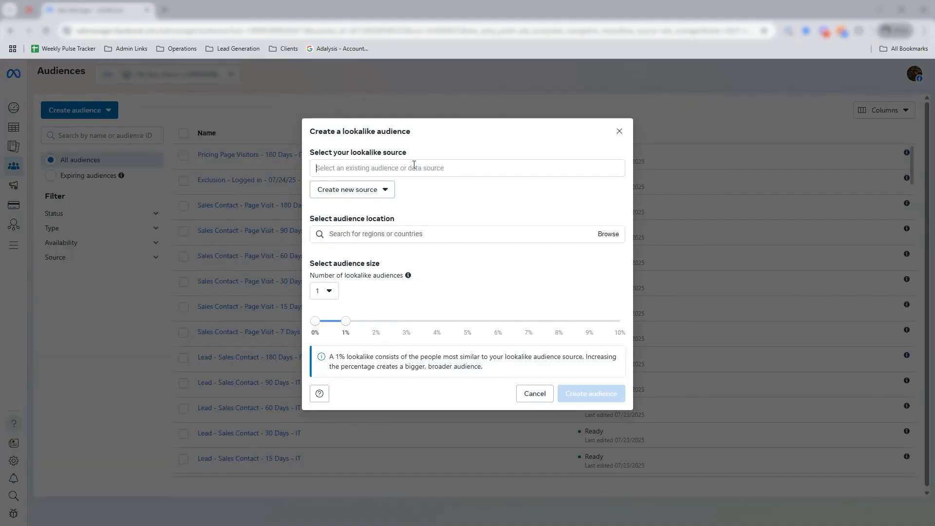
pyautogui.click(390, 173)
pyautogui.click(453, 213)
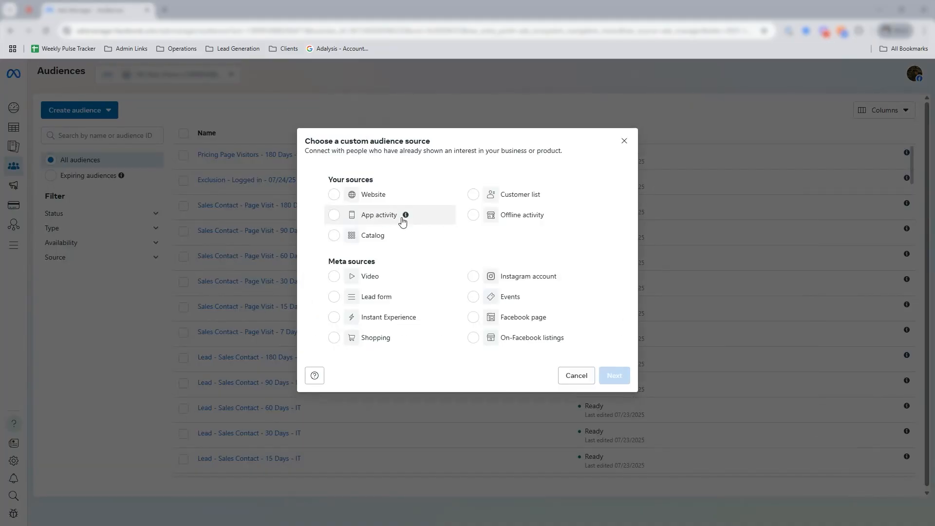
# Step: Choose Customer list as the custom audience source, review its formatting guidelines, and close the form
pyautogui.click(475, 195)
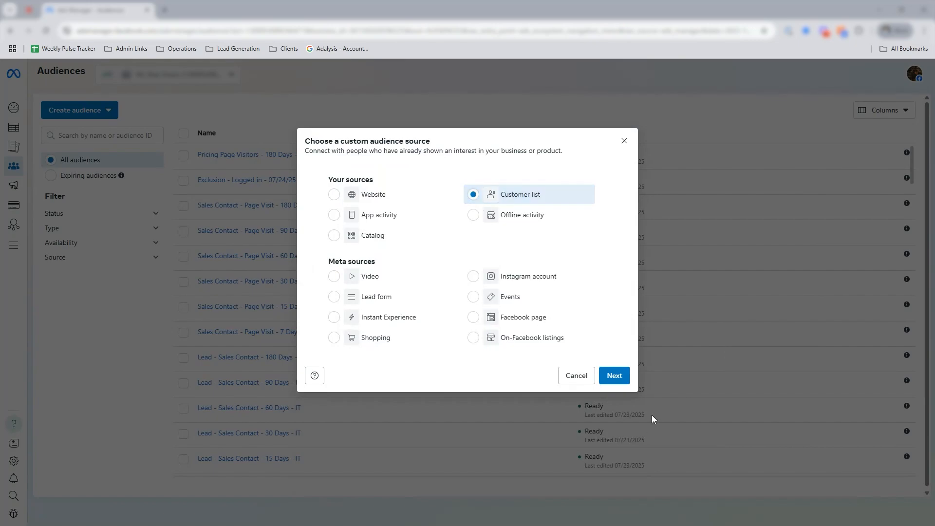
pyautogui.click(615, 376)
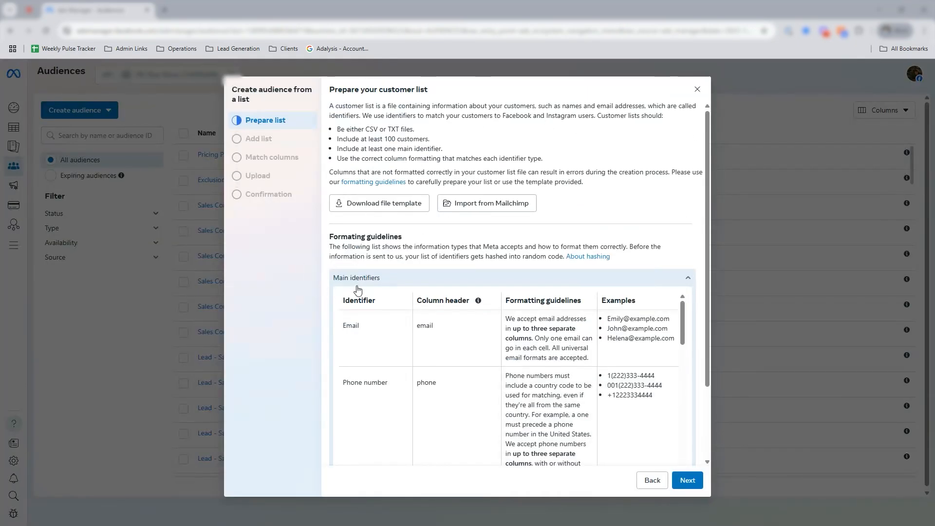
pyautogui.scroll(-2, 422, 219)
pyautogui.scroll(3, 423, 220)
pyautogui.press('Escape')
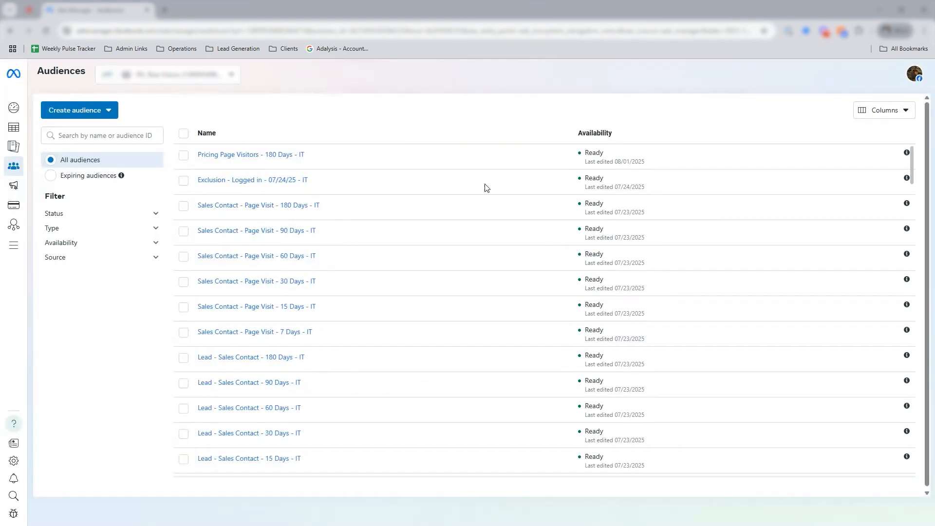
# Step: Start a lookalike audience using Cold Leads - Manufacturing - 07/23/25 - IT as its source
pyautogui.click(96, 109)
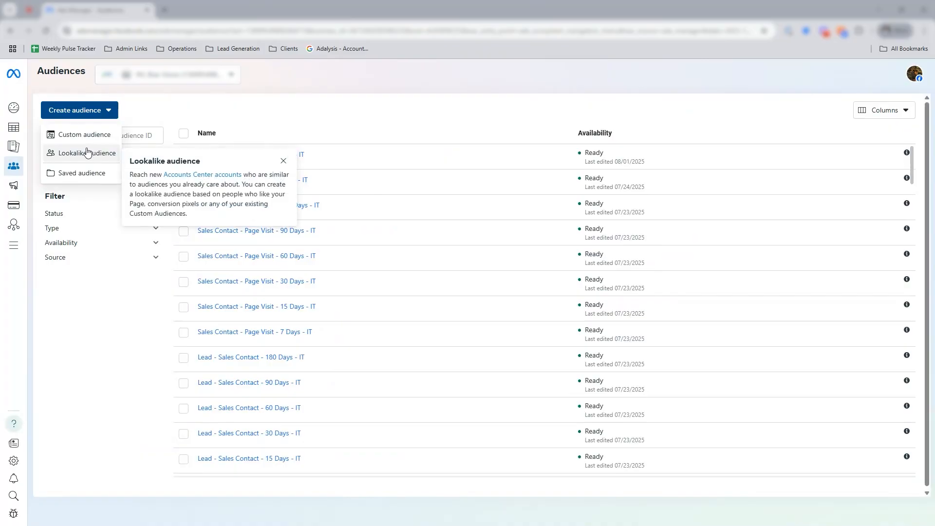
pyautogui.click(85, 153)
pyautogui.click(380, 191)
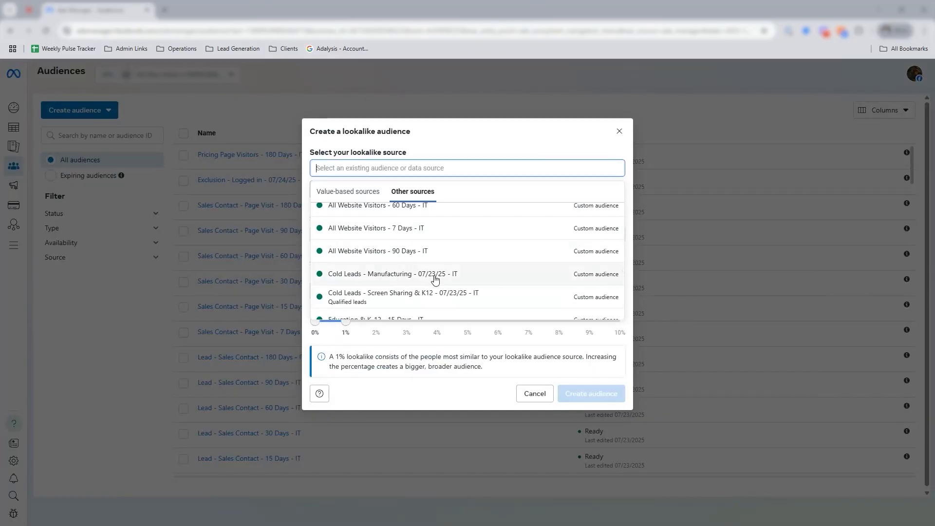
pyautogui.click(411, 274)
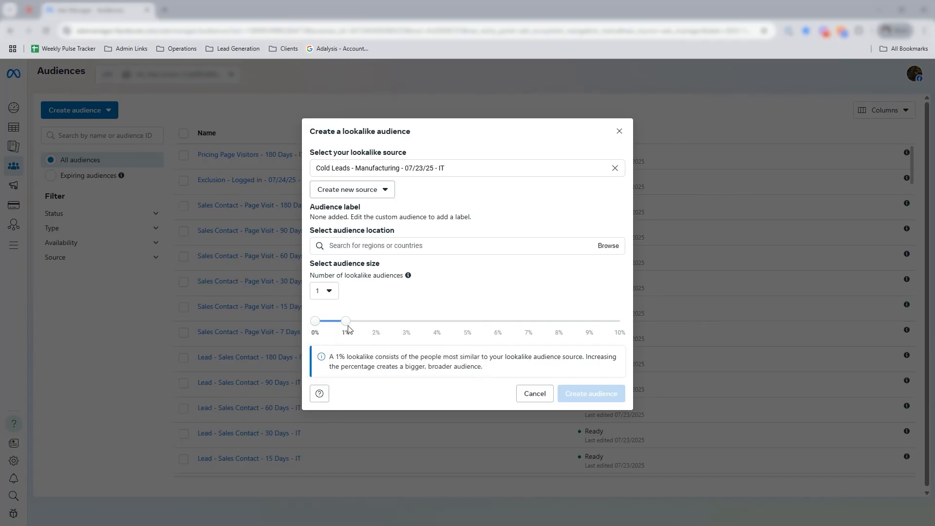
# Step: Set the number of lookalike audiences to 6, with size boundaries at 1%, 2%, 4%, 6%, 8% and 10%
pyautogui.moveTo(346, 323)
pyautogui.mouseDown()
pyautogui.moveTo(388, 331)
pyautogui.moveTo(338, 321)
pyautogui.mouseUp()
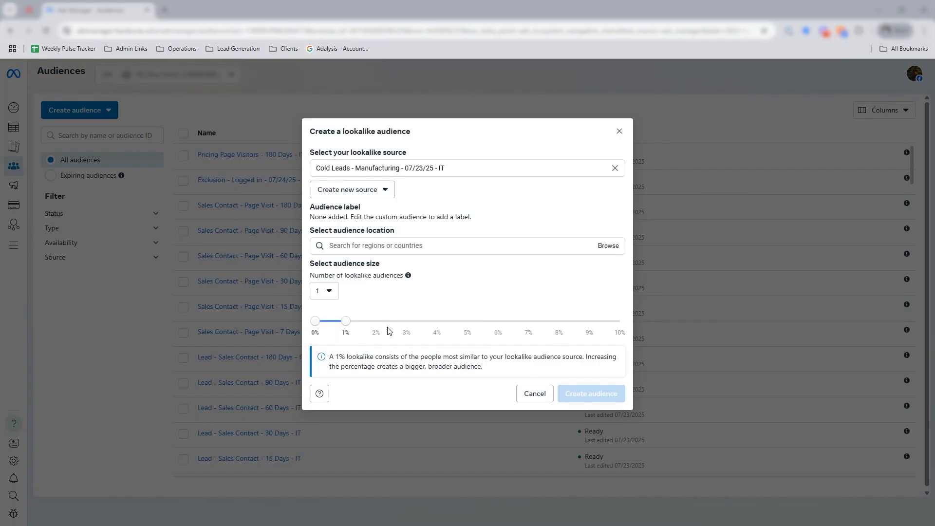
pyautogui.click(339, 297)
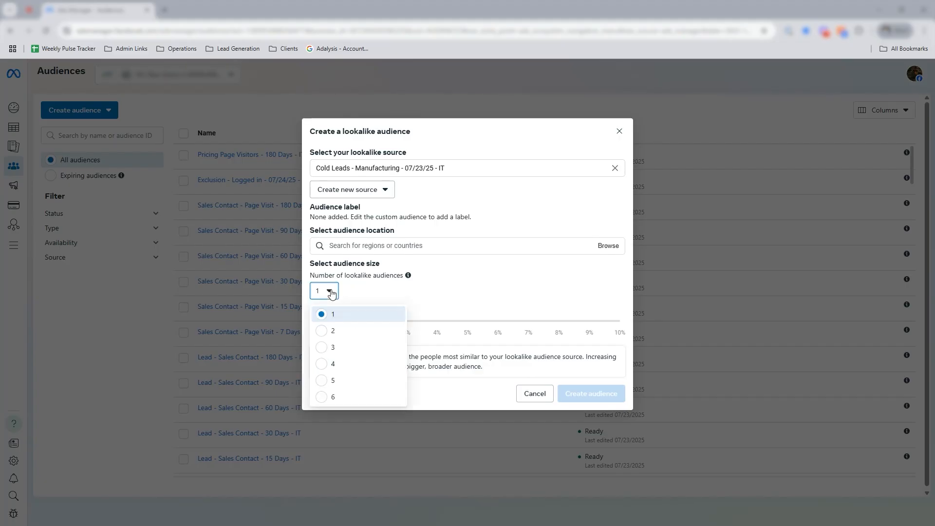
pyautogui.click(330, 395)
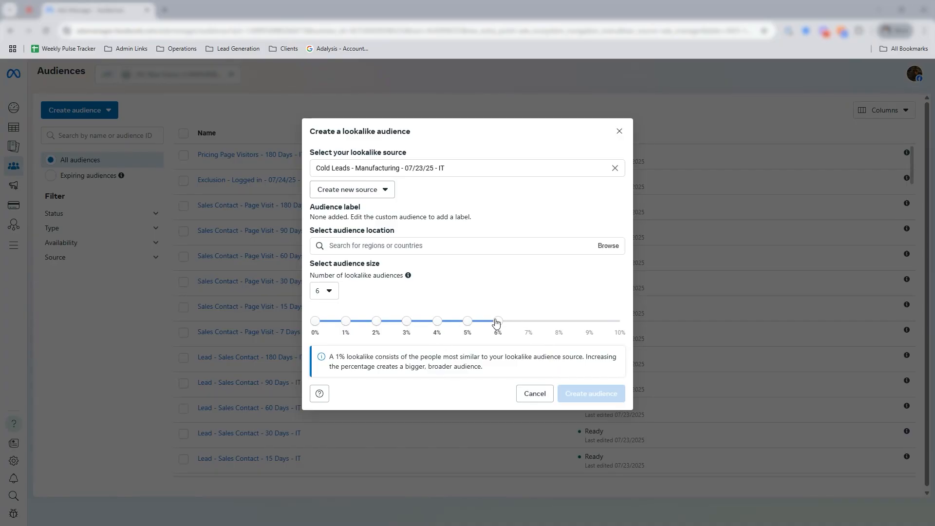
pyautogui.moveTo(520, 322); pyautogui.dragTo(683, 330)
pyautogui.moveTo(469, 324); pyautogui.dragTo(573, 328)
pyautogui.moveTo(437, 322); pyautogui.dragTo(498, 323)
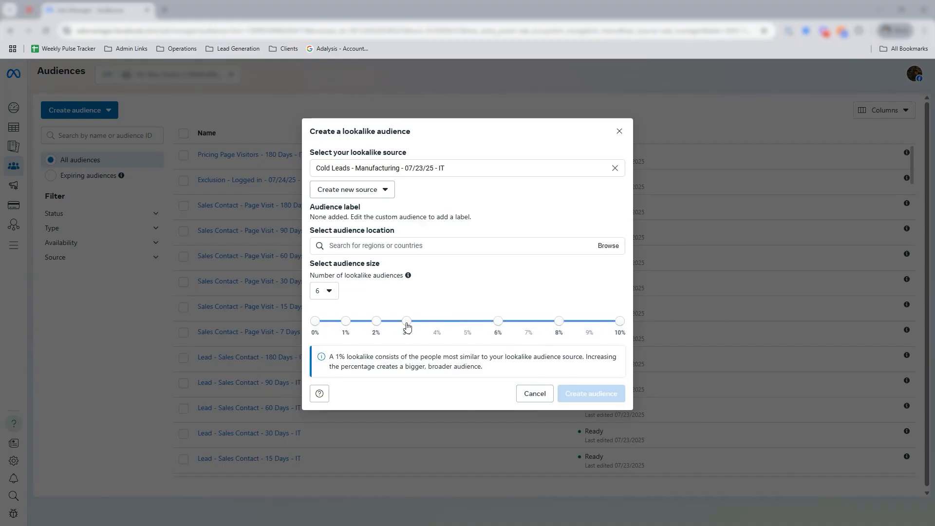
pyautogui.moveTo(407, 323); pyautogui.dragTo(437, 322)
# Step: Set the lookalike audience location to United States and check the 1% entry among the new lookalike audiences
pyautogui.click(385, 250)
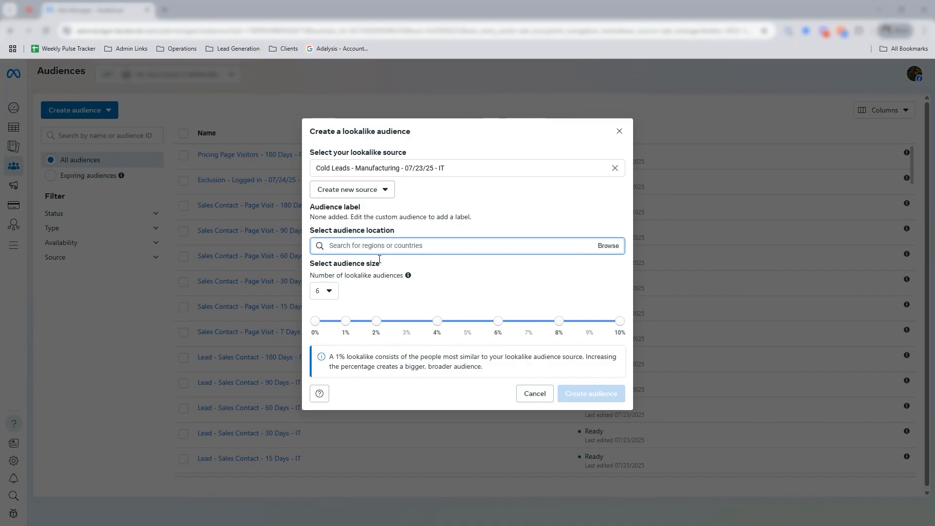
pyautogui.write('u')
pyautogui.click(351, 317)
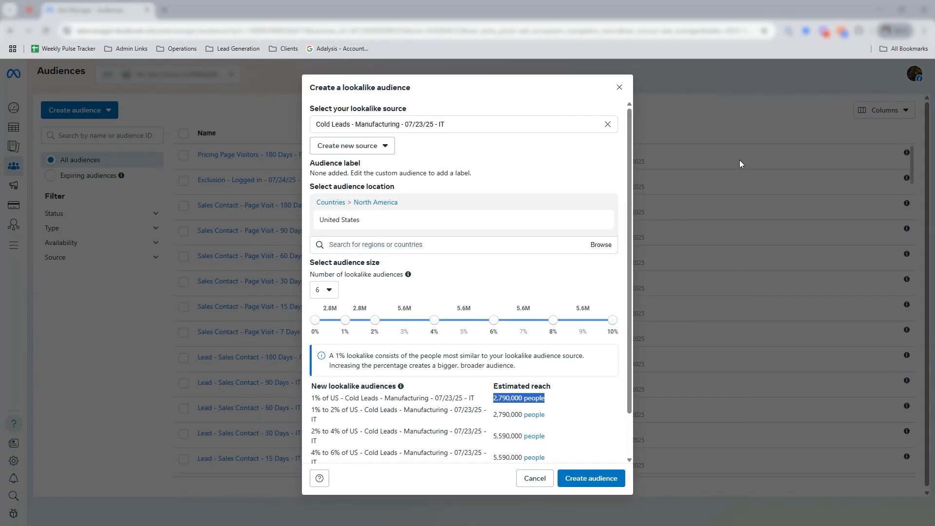
pyautogui.tripleClick(363, 399)
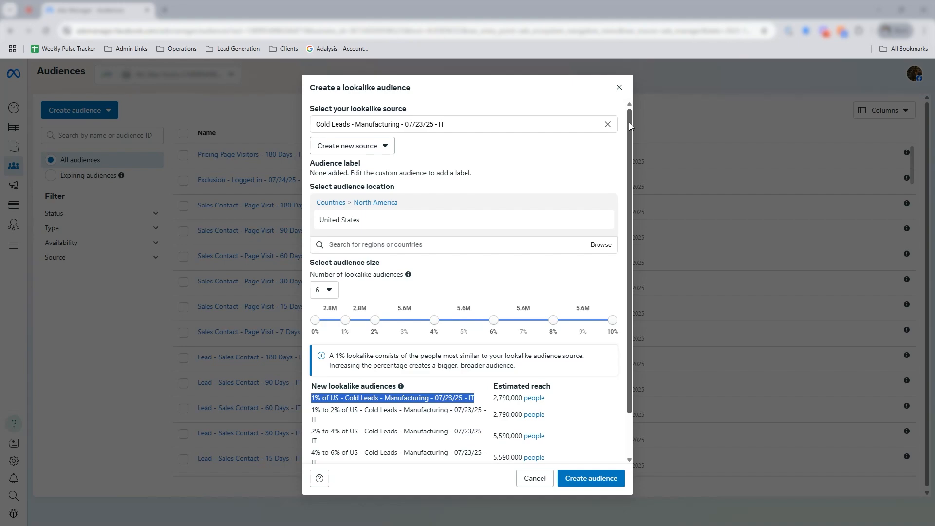
pyautogui.click(463, 480)
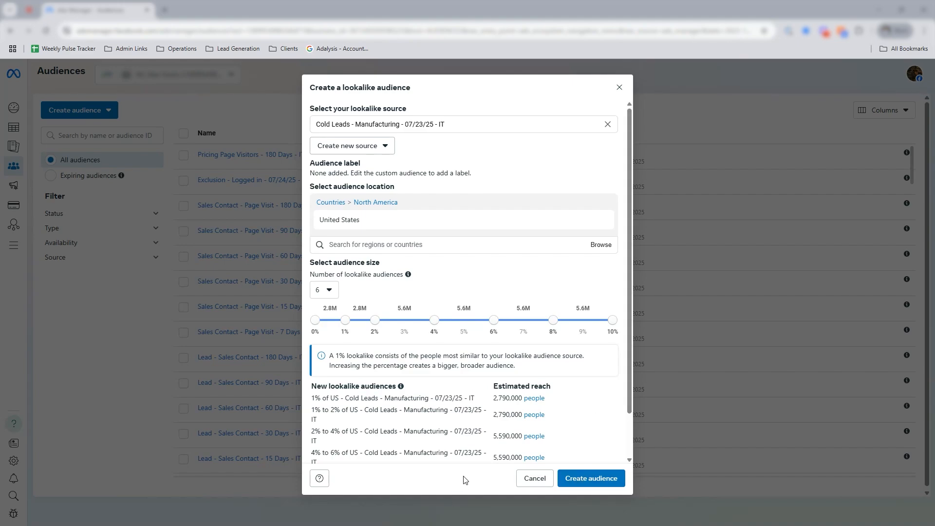